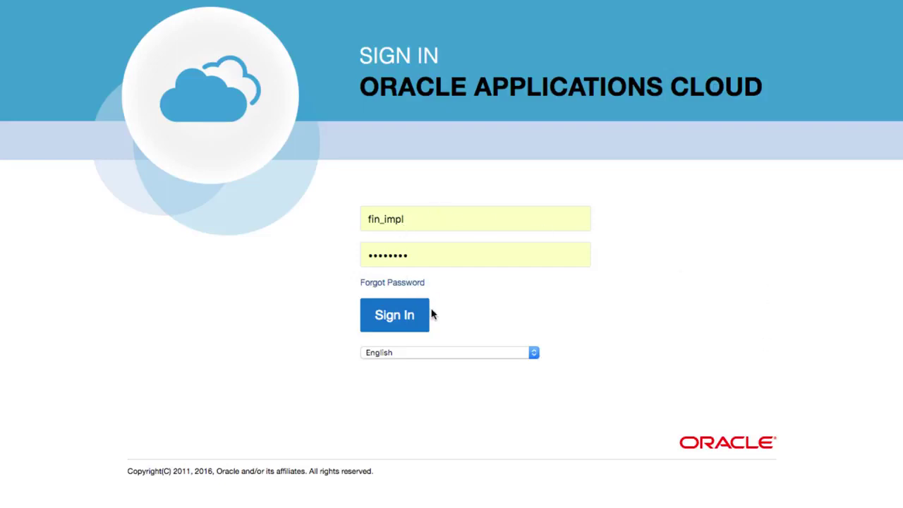
Sign in to Oracle Applications Cloud with the prefilled credentials and open the personal Set Preferences page.
click(391, 316)
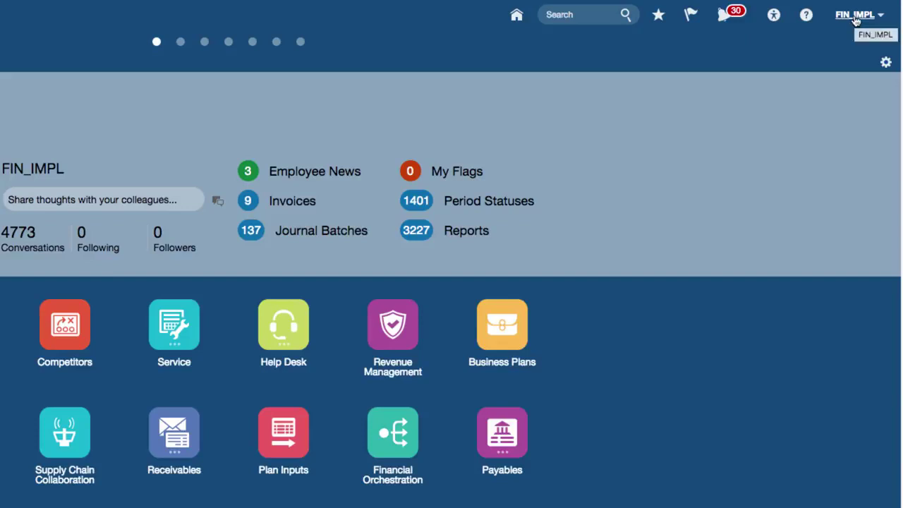
click(855, 16)
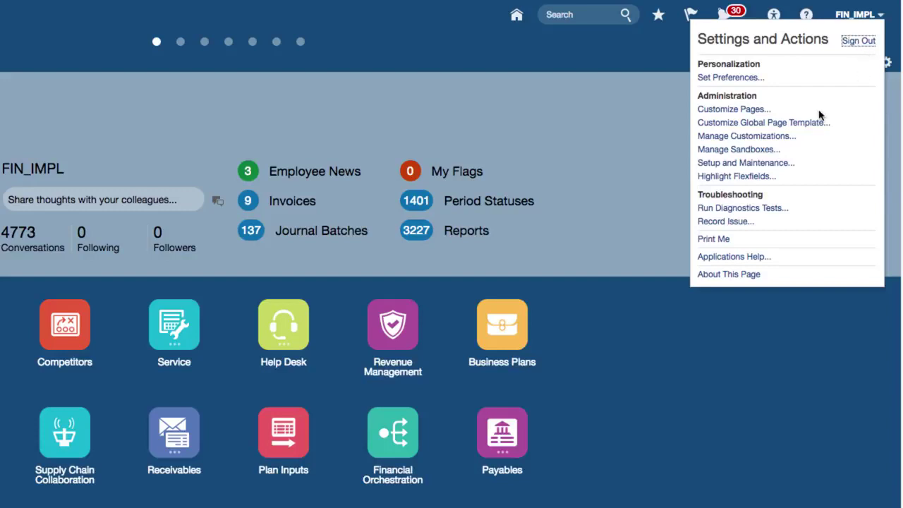
click(715, 83)
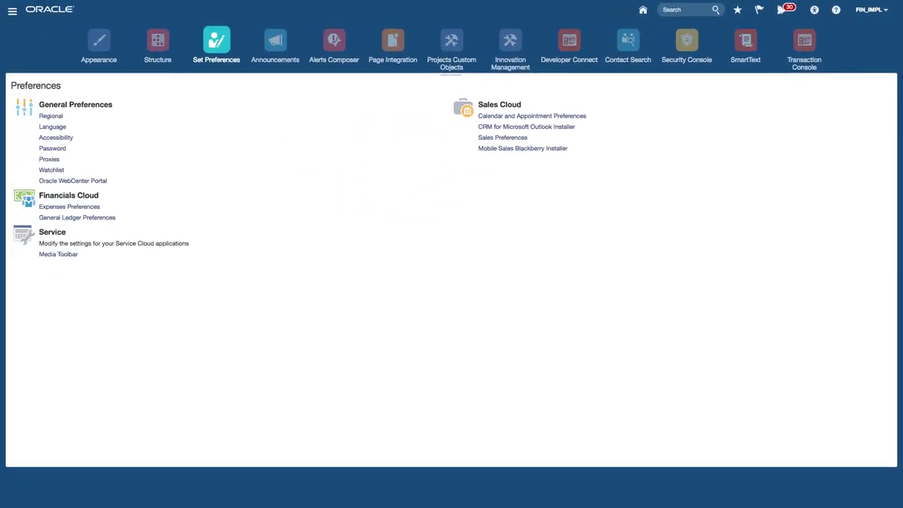
Examine the Regional, Language and Accessibility preferences, including the accessibility shortcut page, leaving each one without saving changes.
click(44, 115)
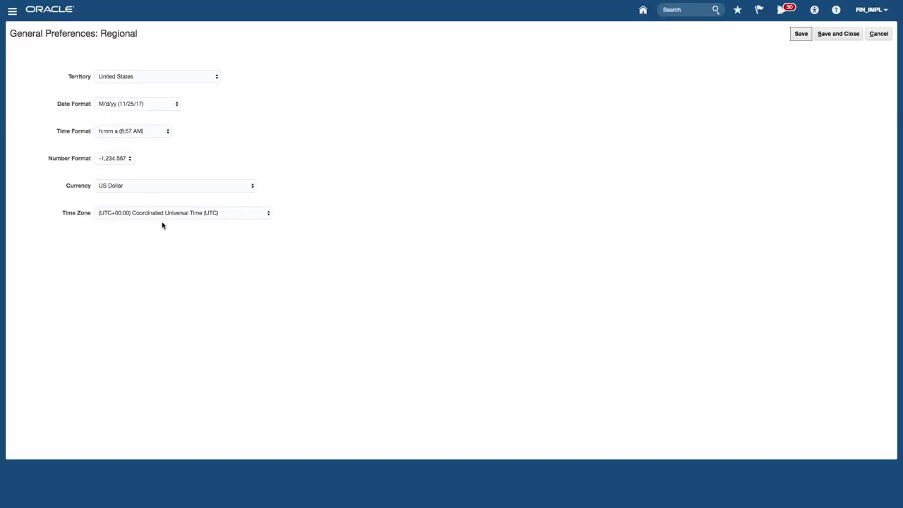
click(886, 34)
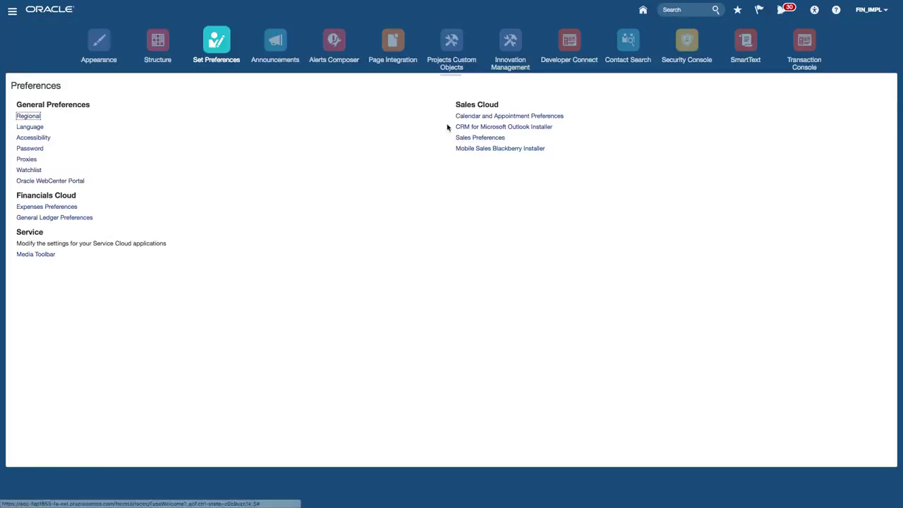
click(47, 127)
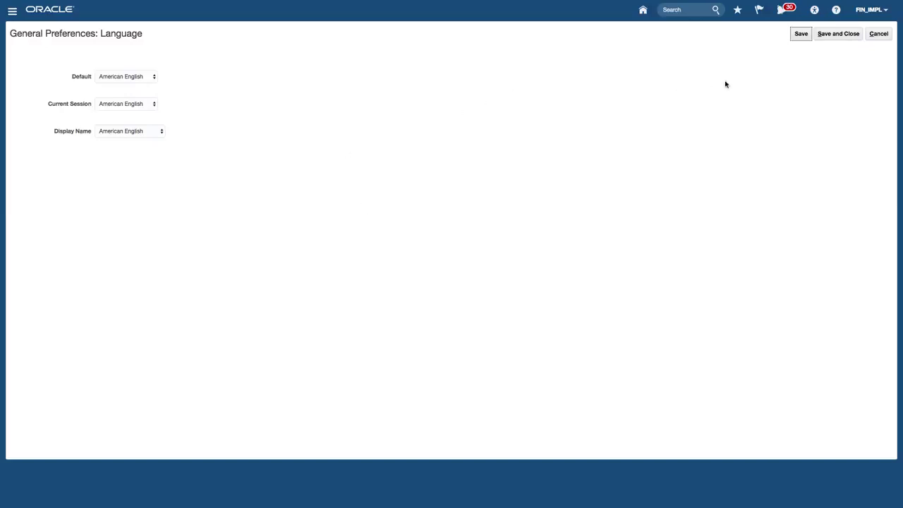
click(879, 35)
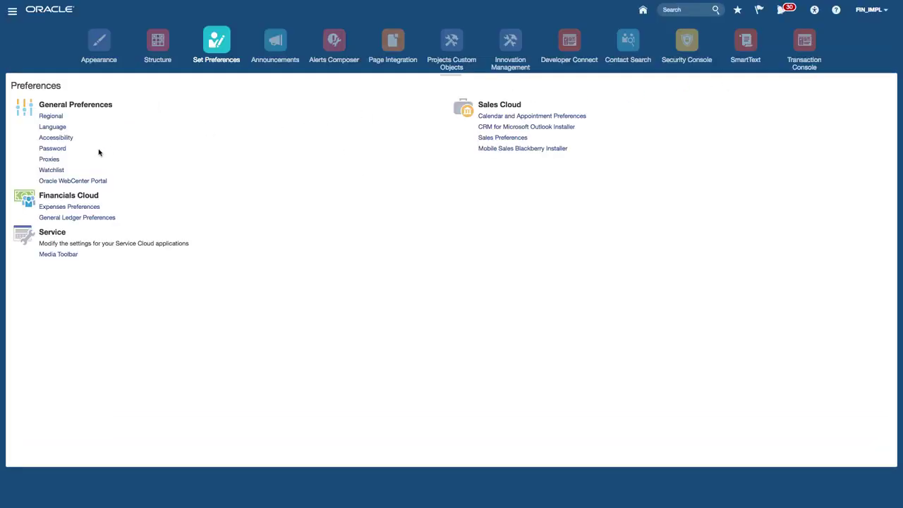
click(51, 140)
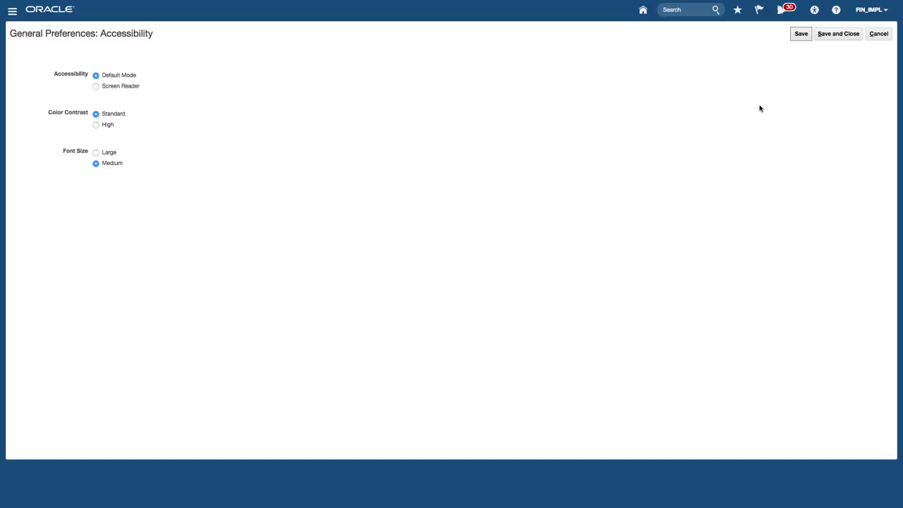
click(880, 34)
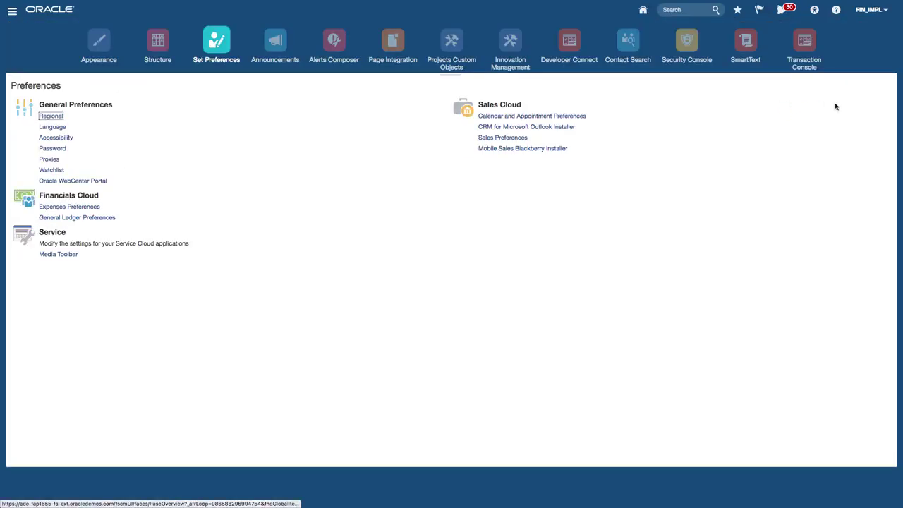
click(815, 12)
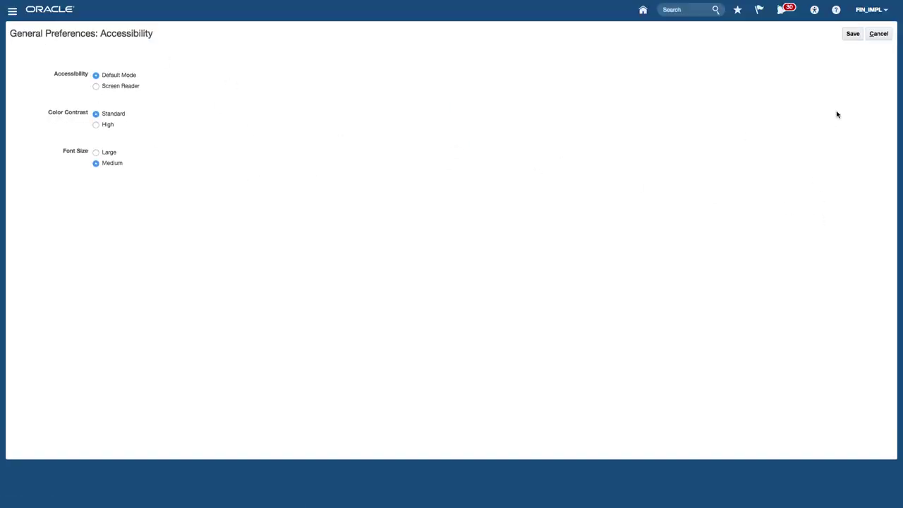
click(879, 35)
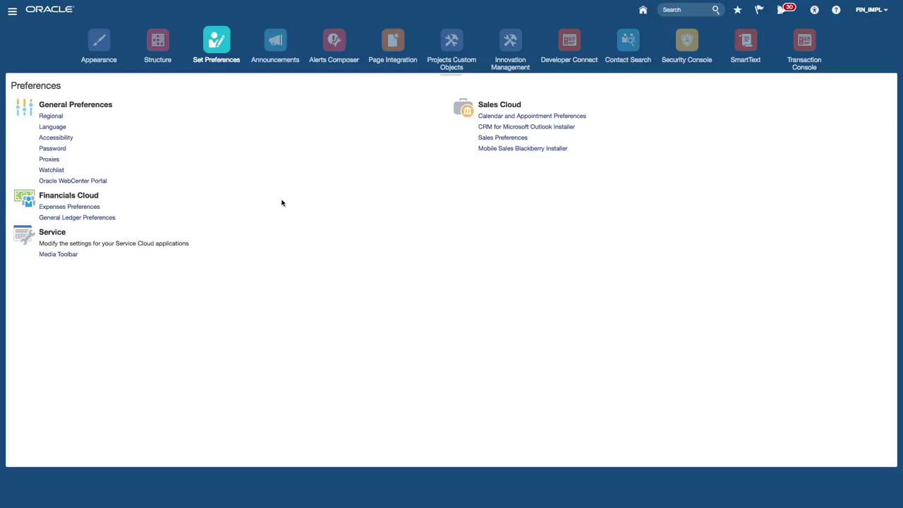
Look over the Settings and Actions options, return to the home page and examine its full set of work area icons.
click(887, 12)
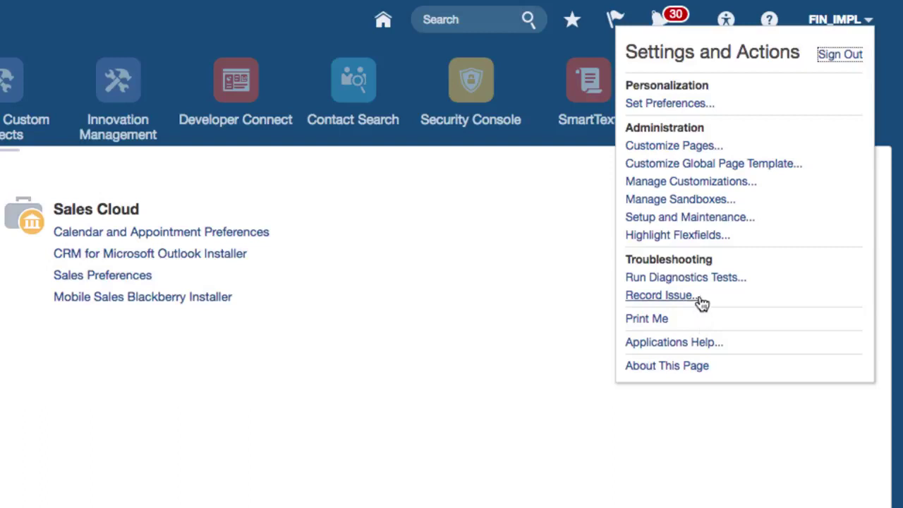
click(383, 26)
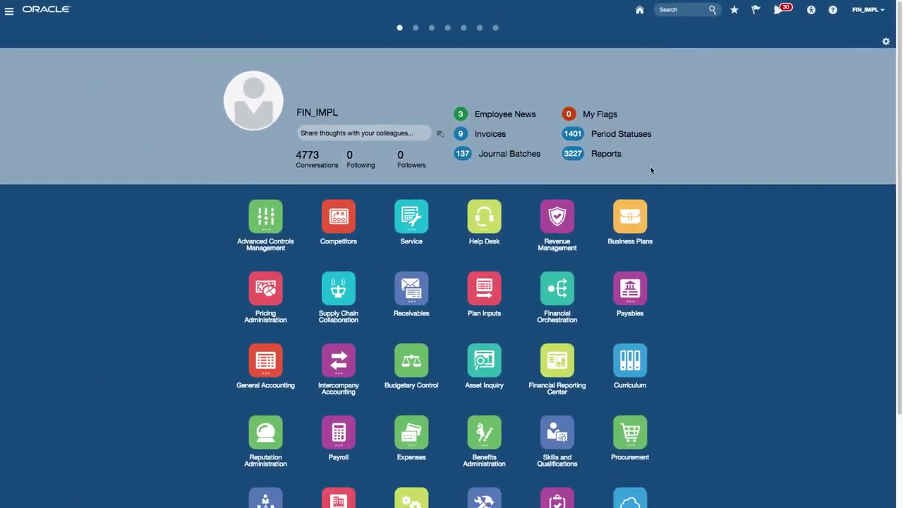
scroll(705, 327, down, 1)
scroll(706, 326, up, 1)
scroll(750, 350, down, 3)
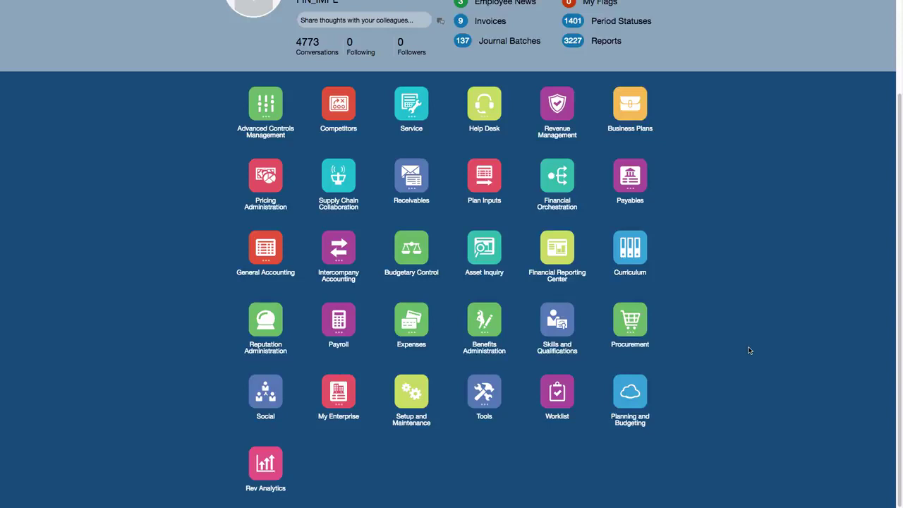
scroll(750, 350, up, 2)
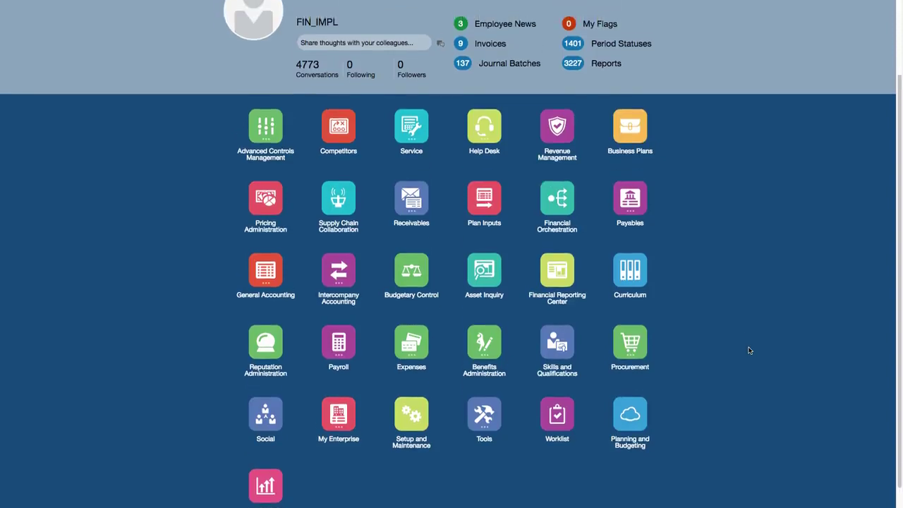
scroll(749, 350, up, 2)
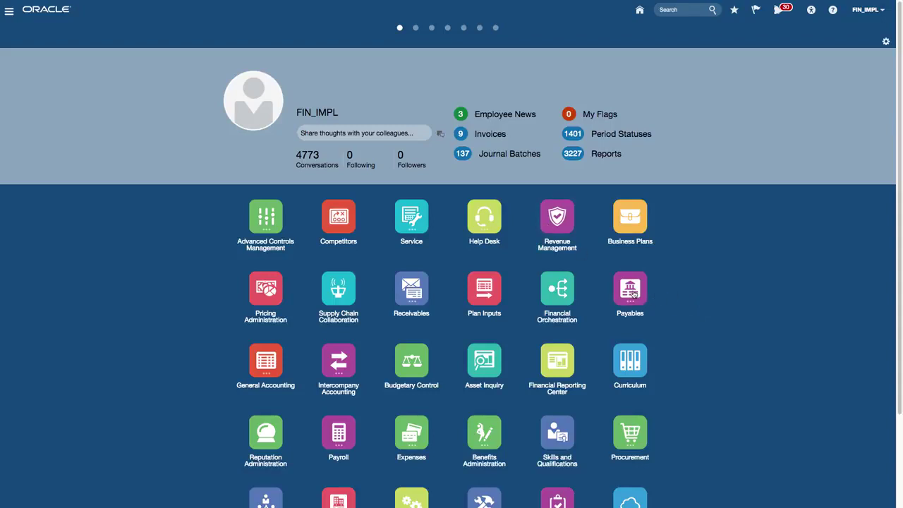
Expand the Payables group on the home page and open the Payables Invoices work area through the Navigator.
click(633, 294)
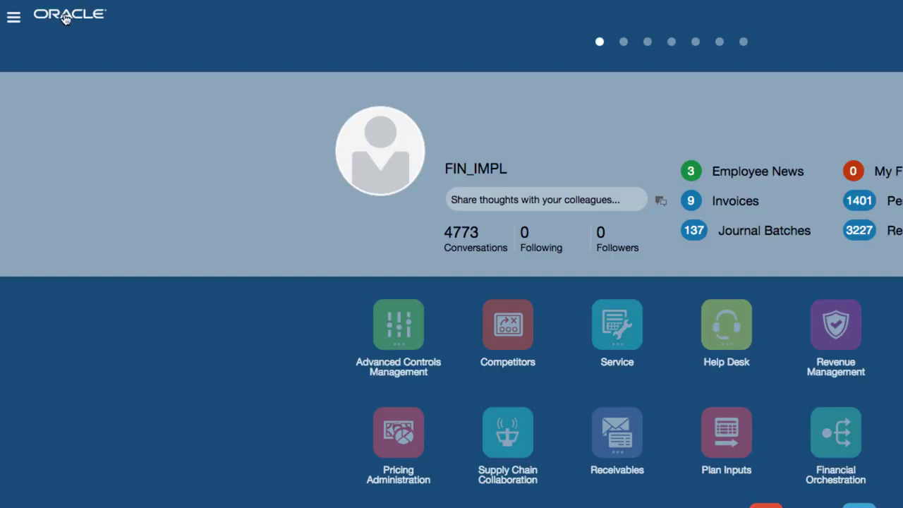
click(14, 19)
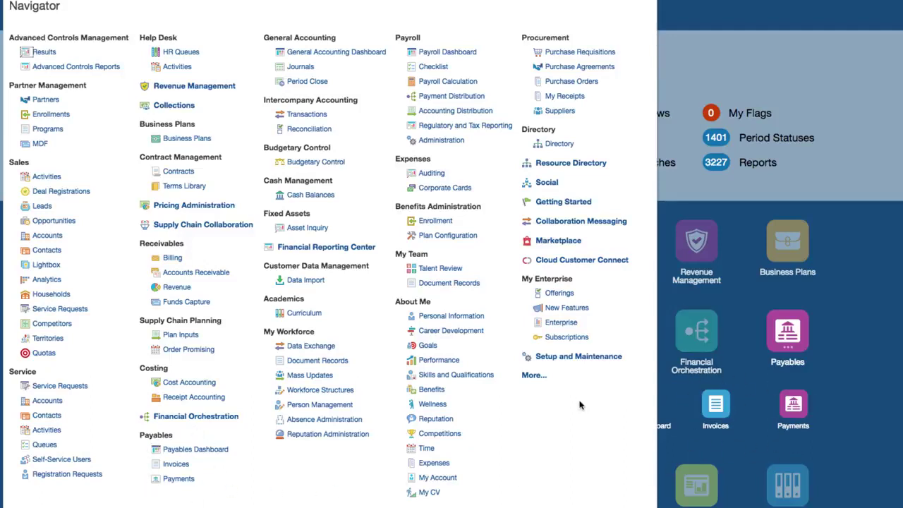
click(176, 466)
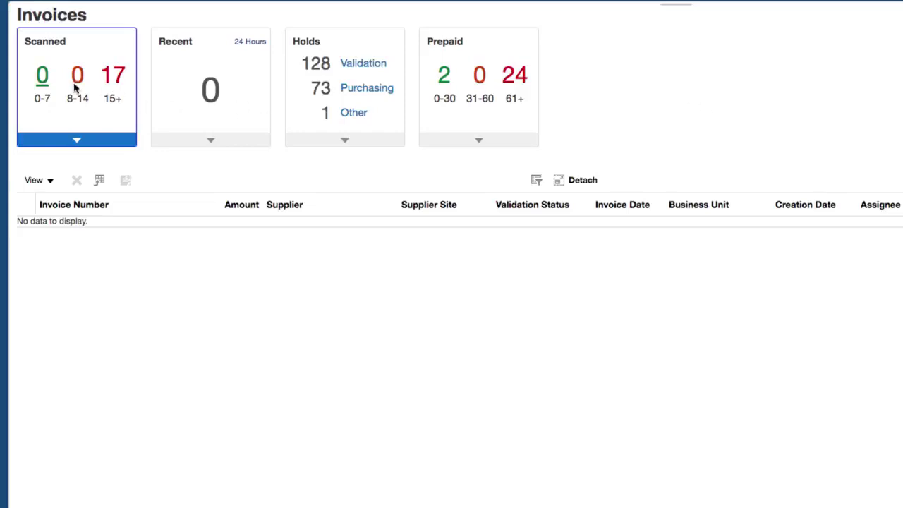
List the scanned invoices aged 15+ days, and display the invoices on validation hold.
click(114, 78)
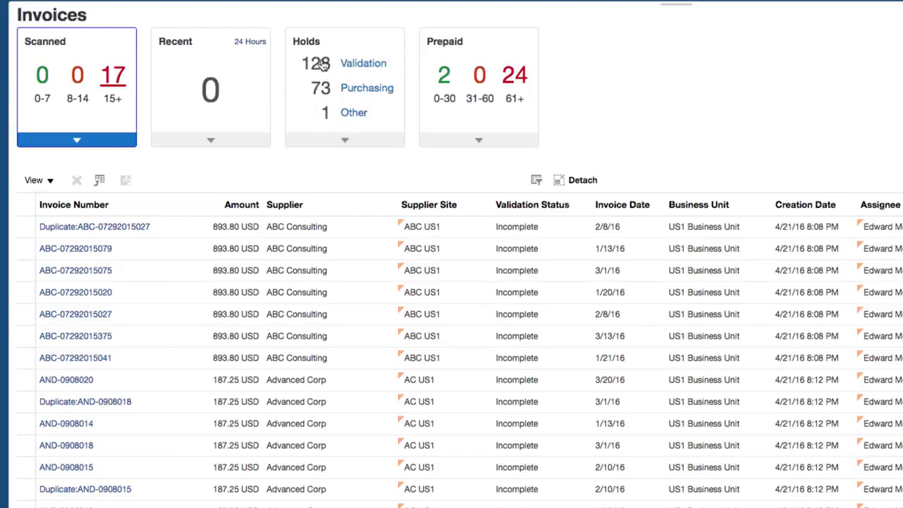
click(362, 63)
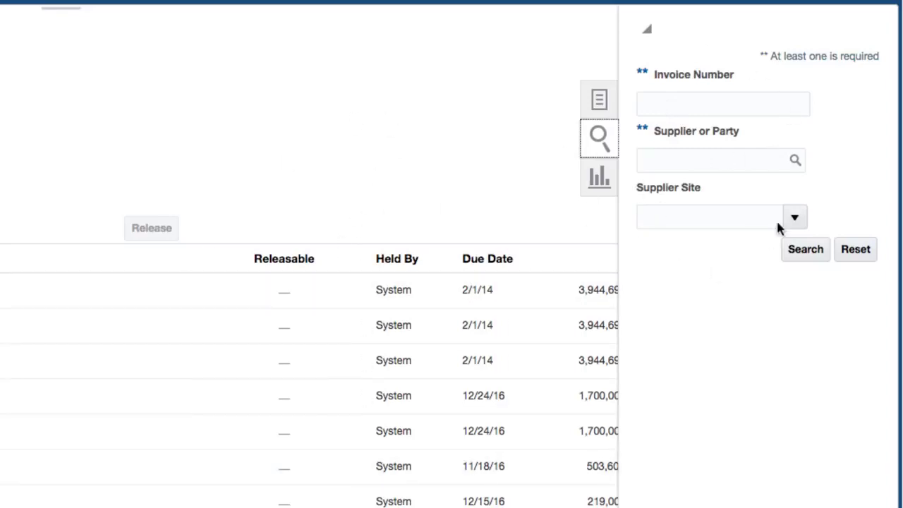
Examine the available invoice tasks and the contents of the Shared Reports and Analytics folder.
click(599, 99)
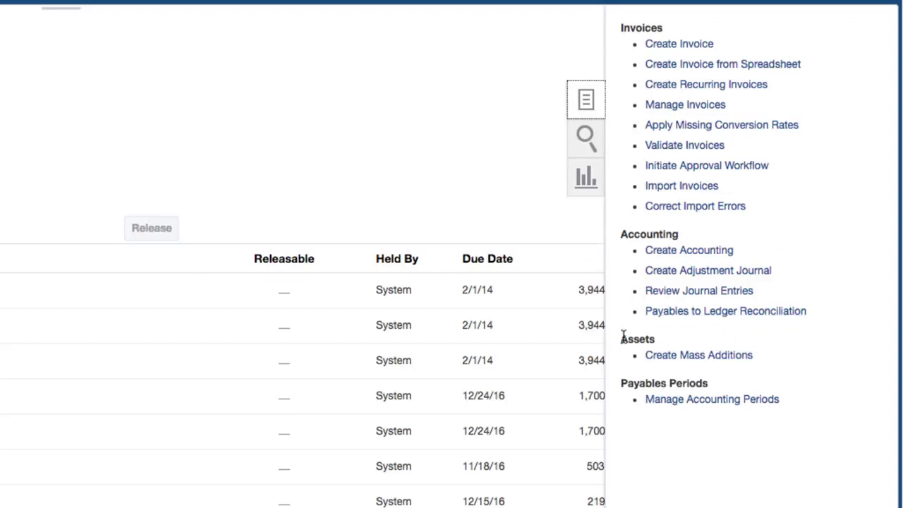
click(586, 182)
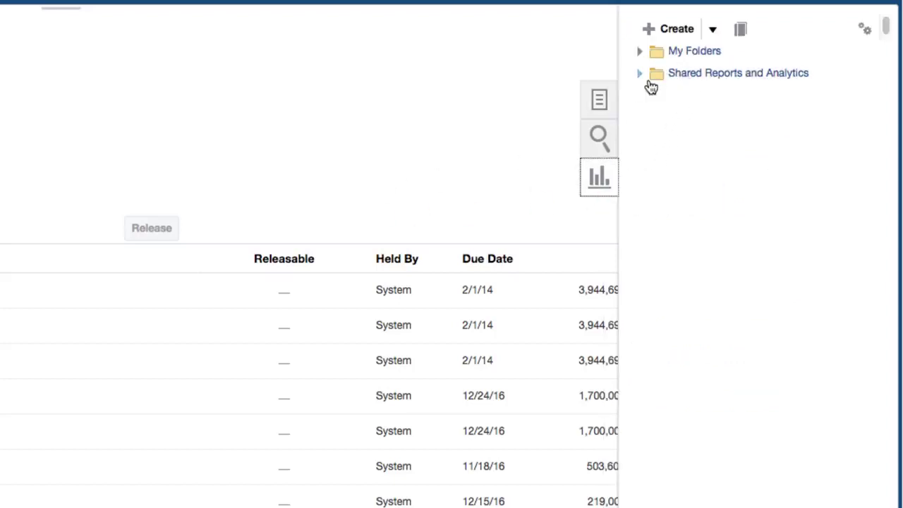
click(640, 75)
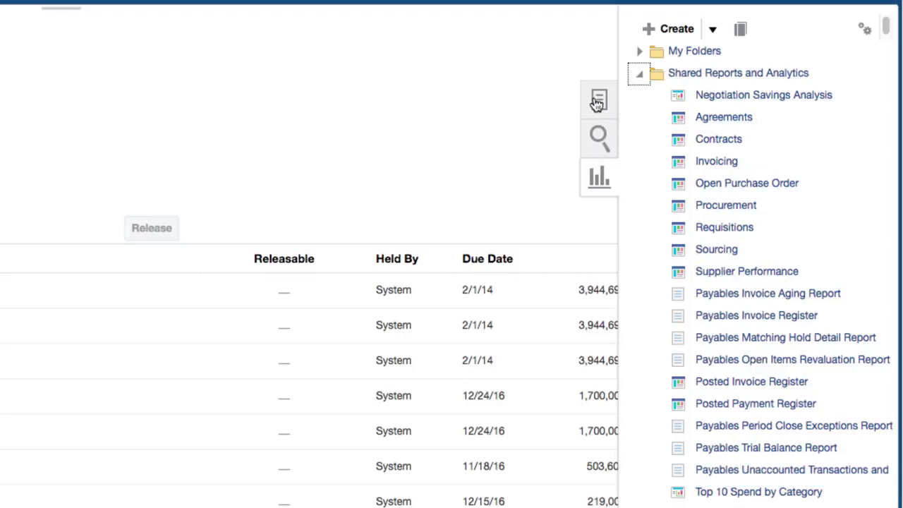
click(599, 180)
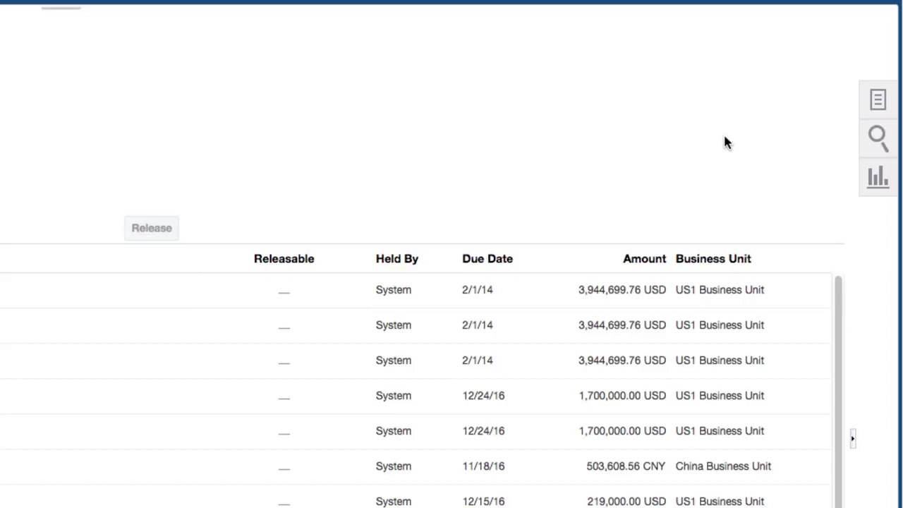
Open the Manage Invoices task, review the saved searches, and switch to the advanced search with its comparison operators.
click(879, 103)
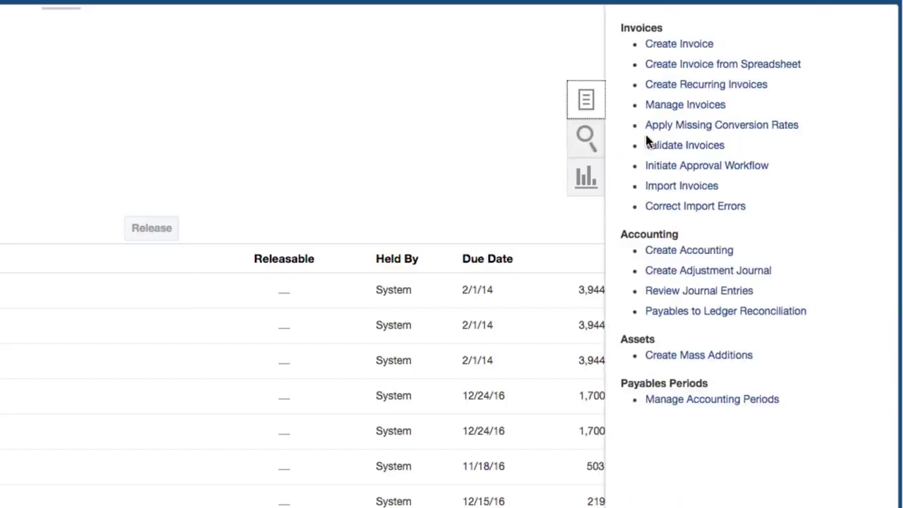
click(685, 106)
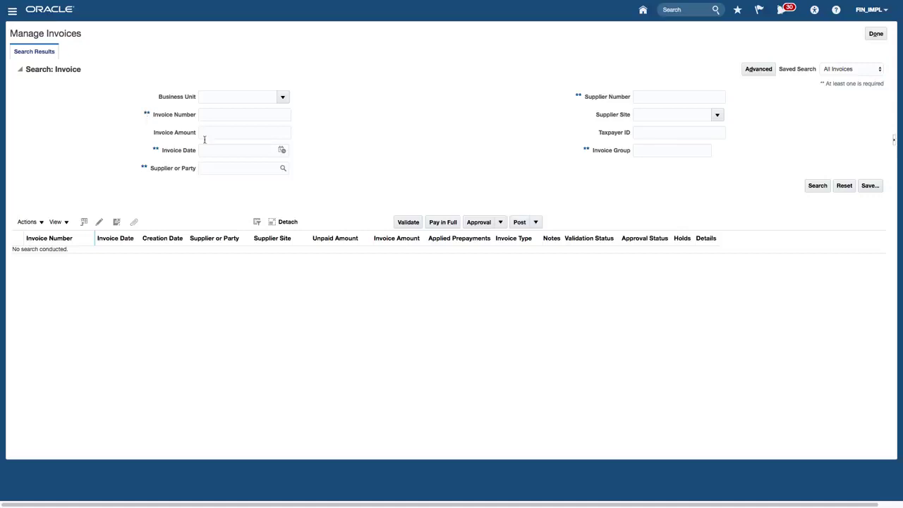
click(755, 70)
click(845, 71)
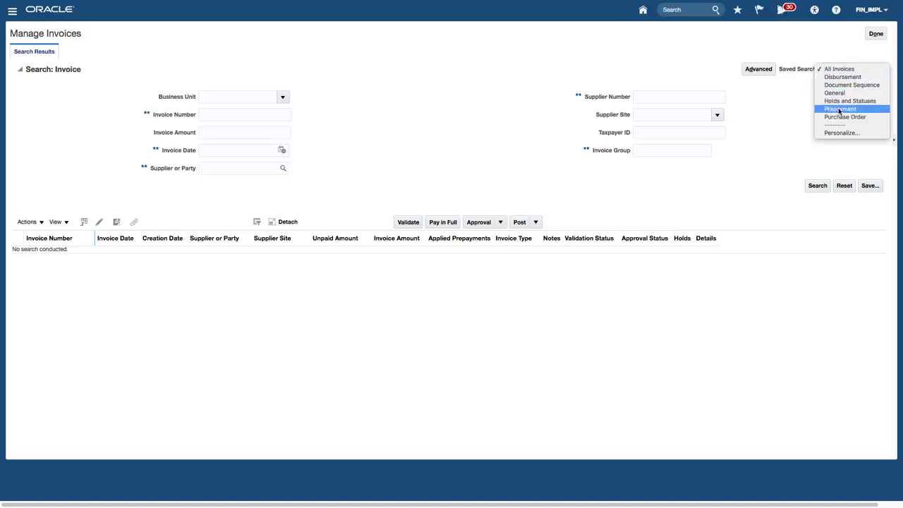
click(769, 119)
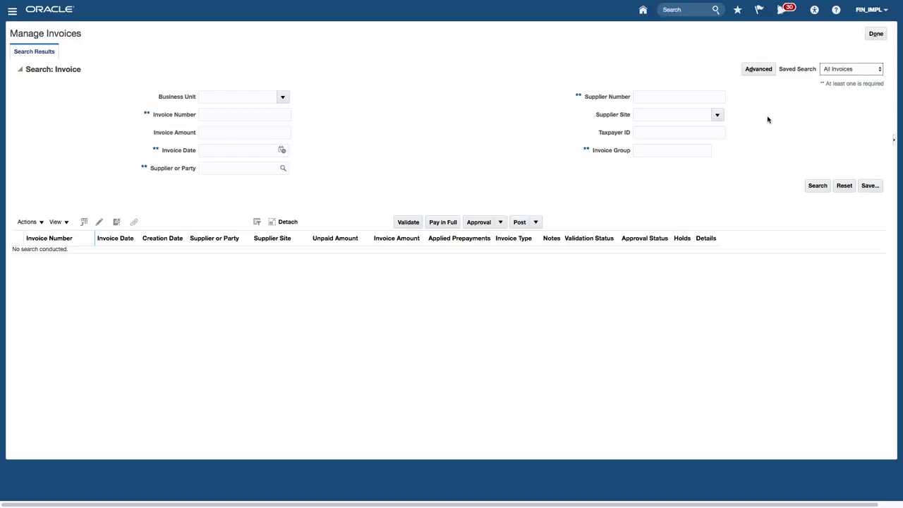
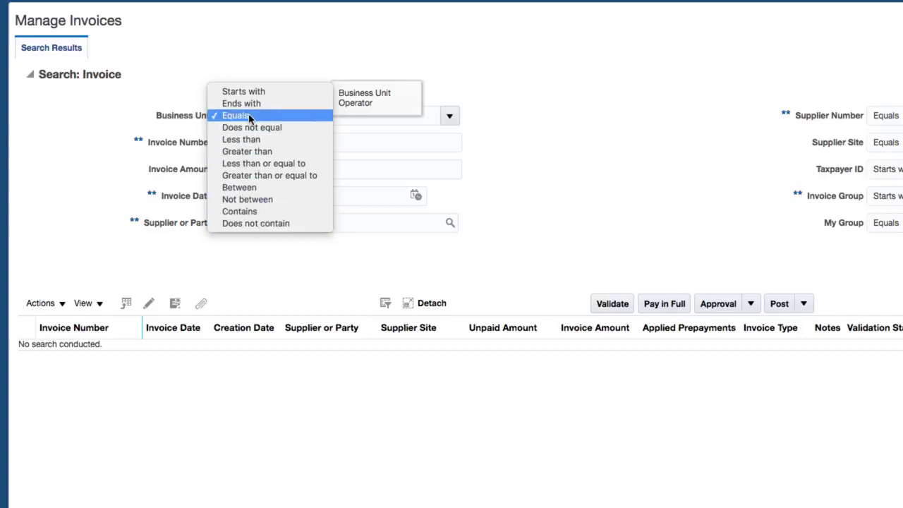
click(657, 160)
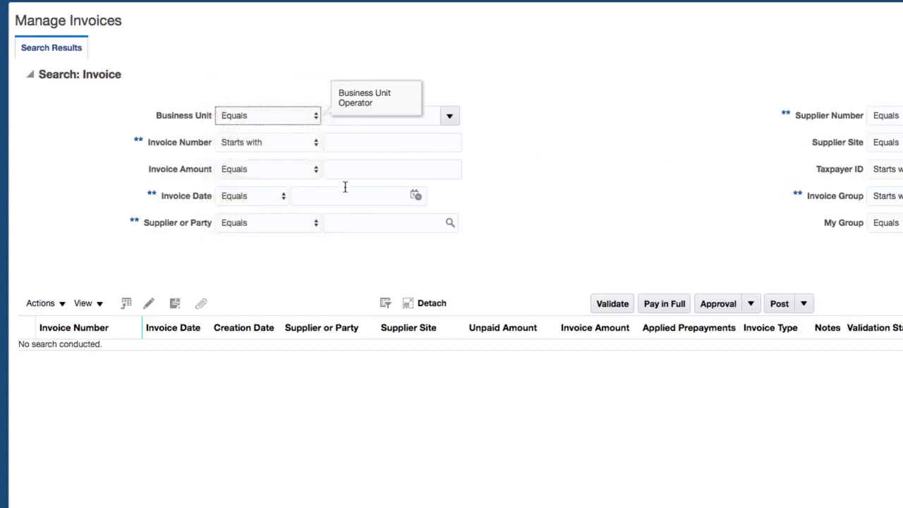
Enter Advanced as the Supplier or Party search value and set its operator to Starts with.
click(339, 223)
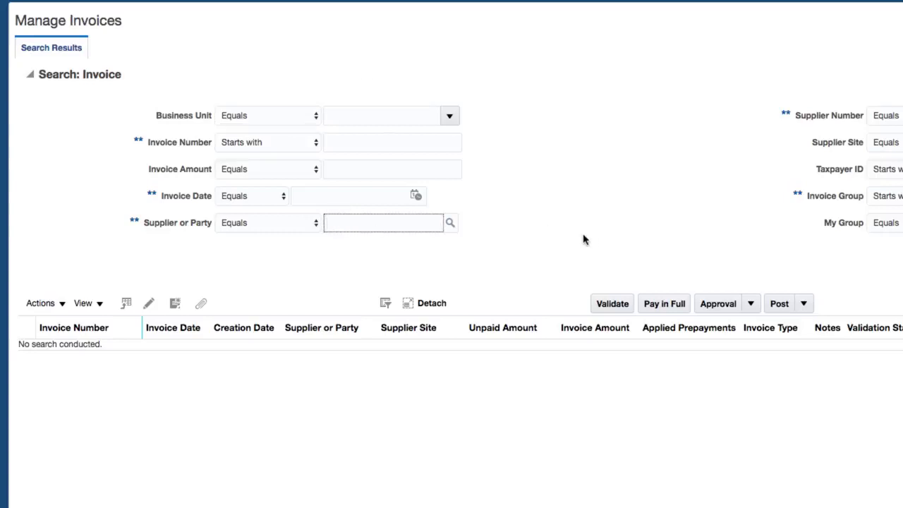
text(Advanced)
click(260, 224)
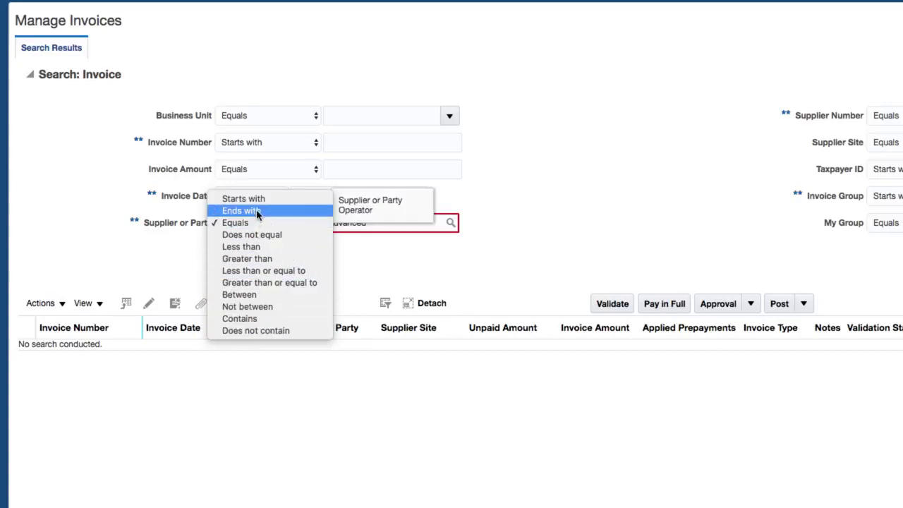
click(455, 210)
key(s)
click(386, 223)
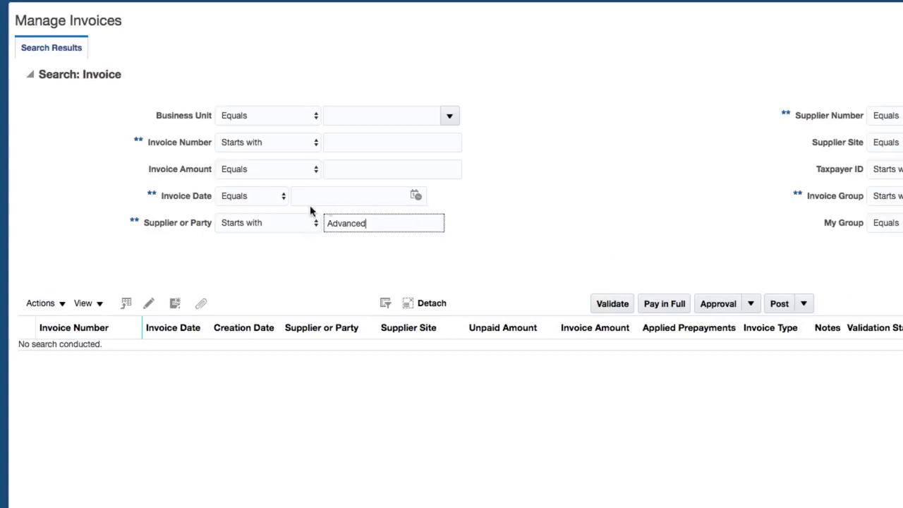
Try the Equals operator with the Supplier or Party value Advanced, and set it back to Starts with.
click(317, 229)
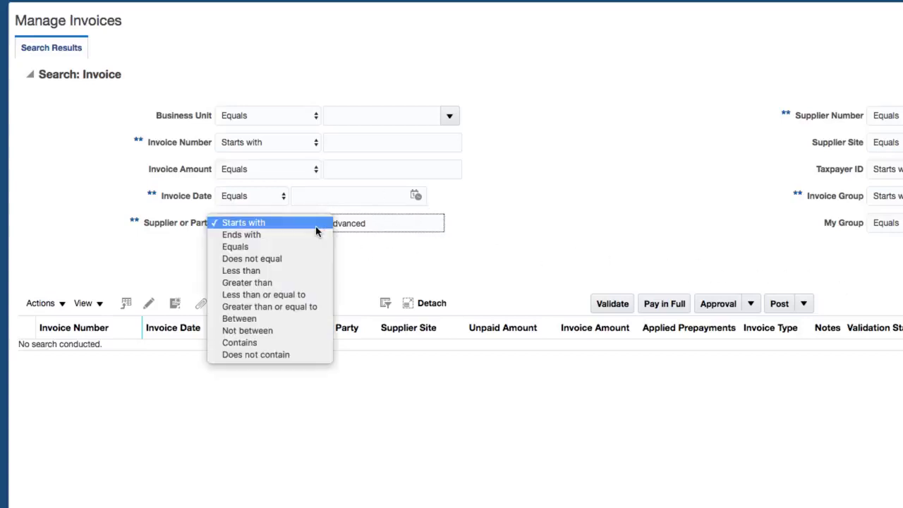
click(256, 247)
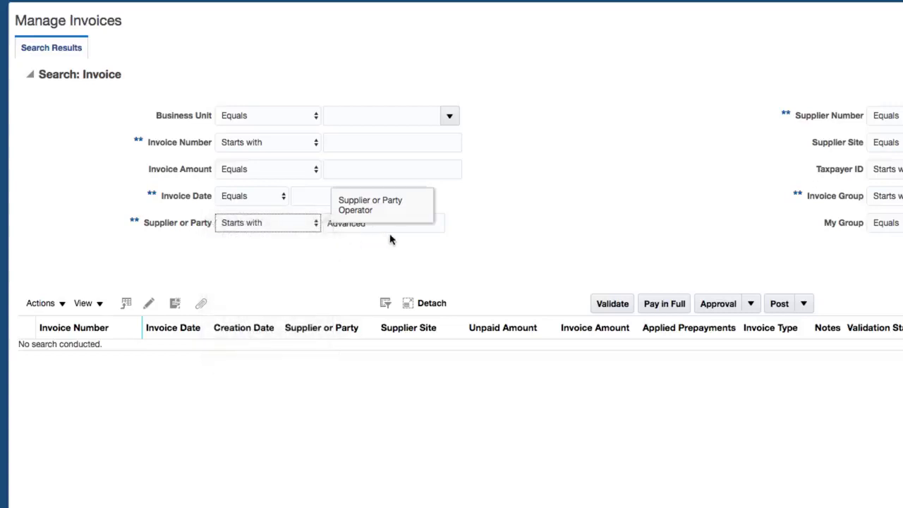
click(392, 228)
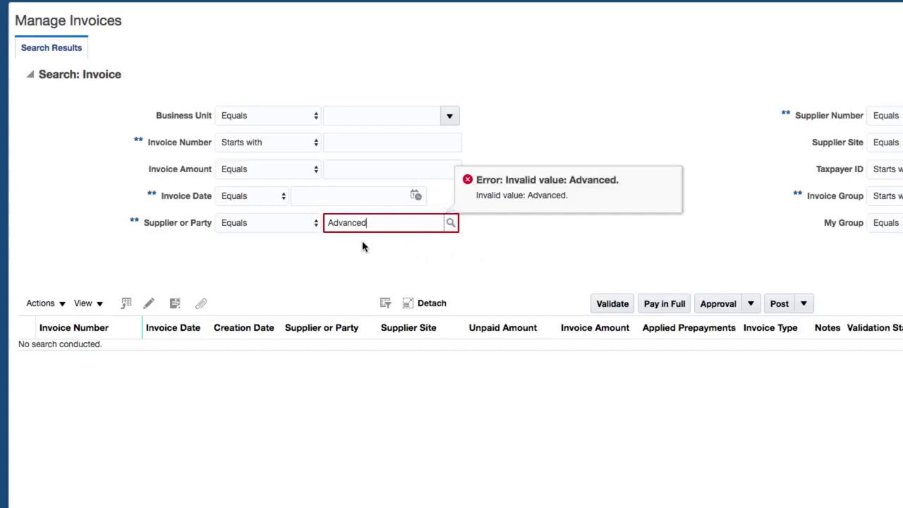
click(316, 223)
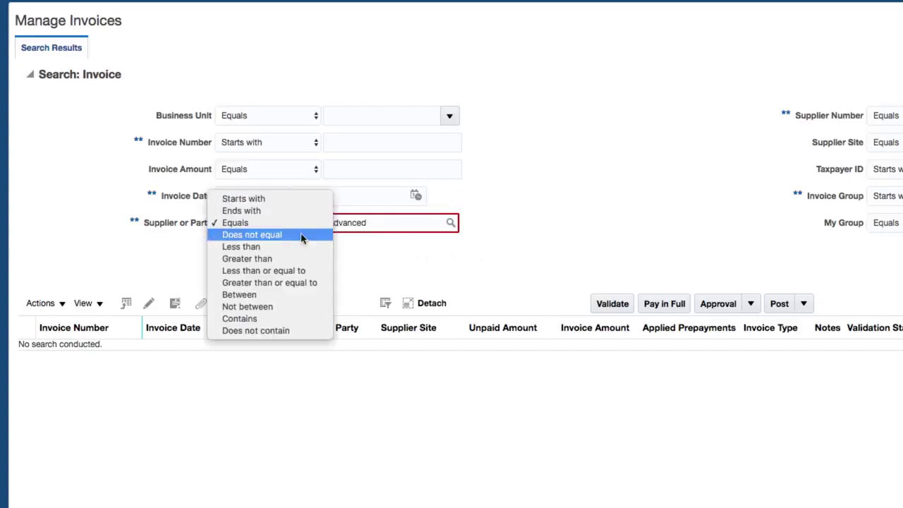
click(251, 202)
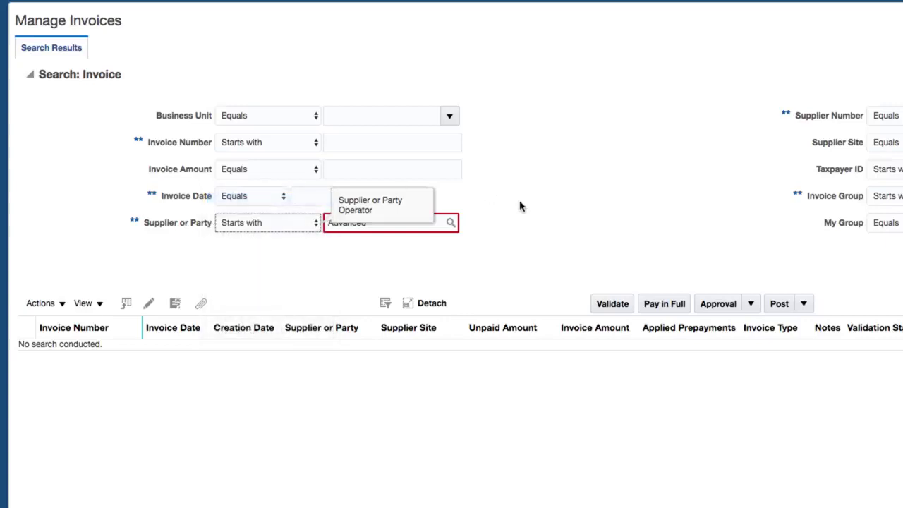
click(400, 222)
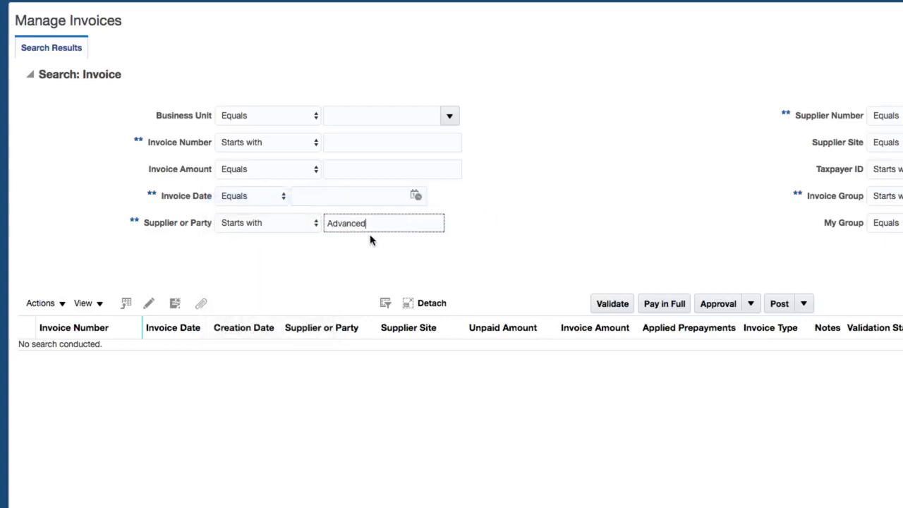
Set the Supplier Number criterion to Starts with 1 and run the invoice search.
click(632, 96)
click(663, 98)
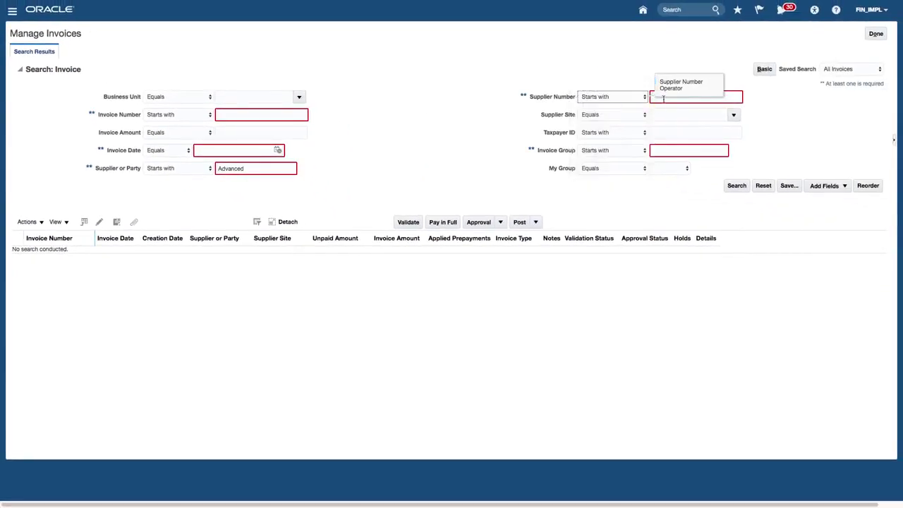
text(1)
click(736, 187)
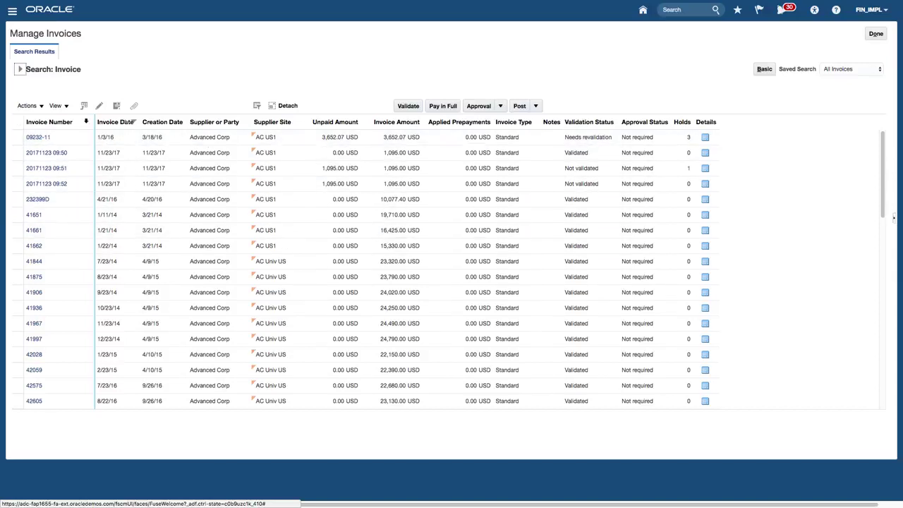
Expand the invoice search criteria again and set the Supplier or Party operator to Equals.
click(21, 70)
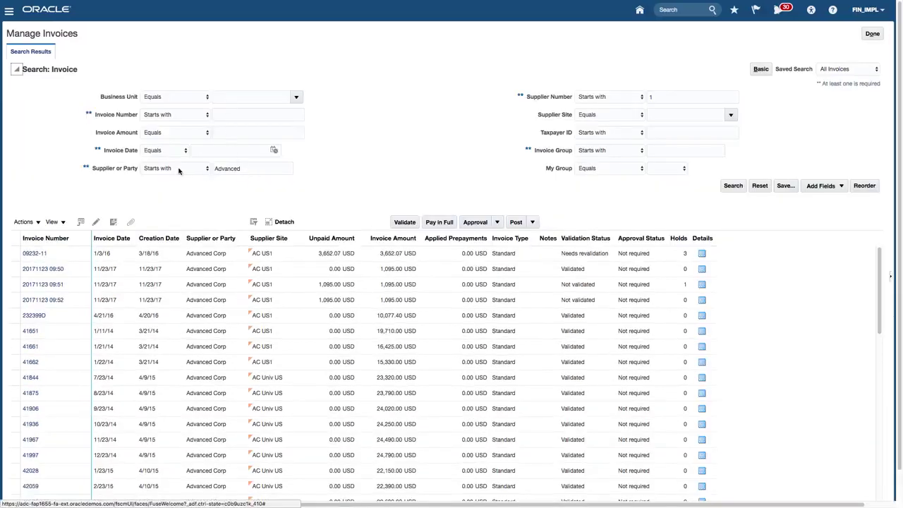
click(179, 171)
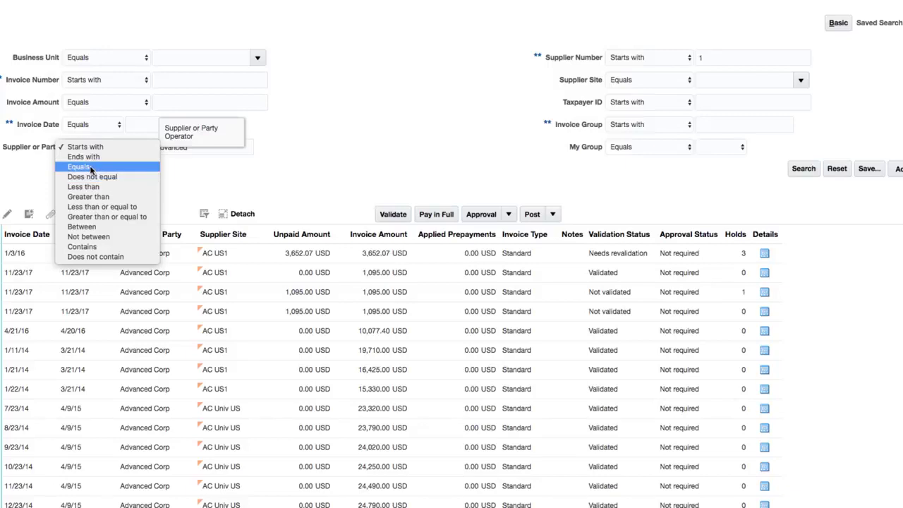
click(90, 167)
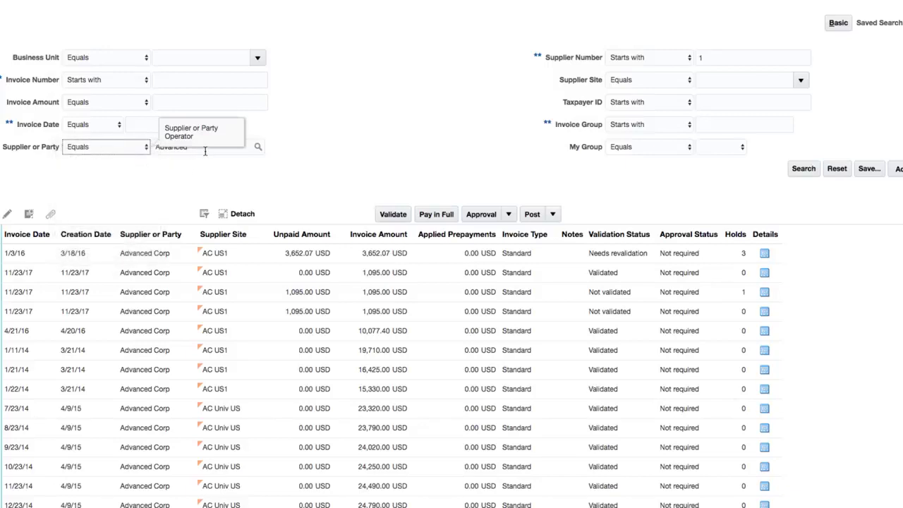
click(205, 148)
key(Tab)
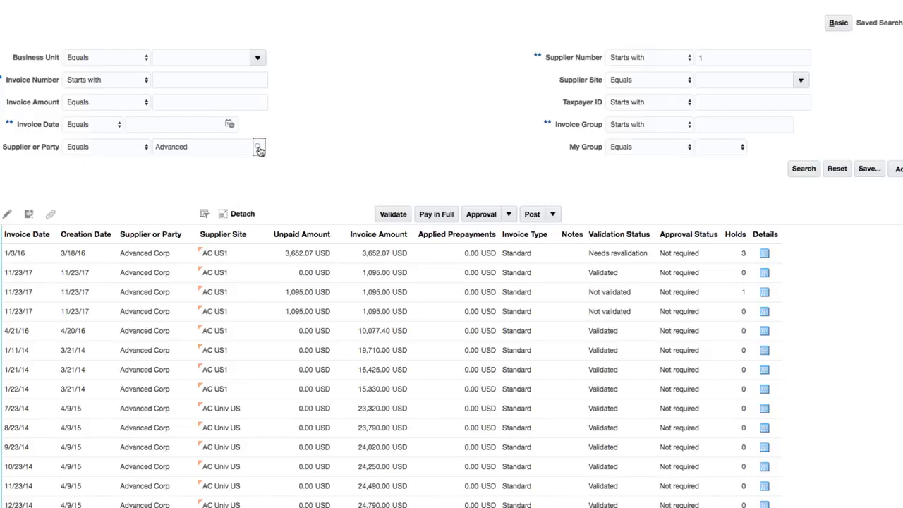
Look up suppliers whose party name starts with Advanced using the advanced lookup search, and select Advanced Corp.
click(720, 59)
click(339, 152)
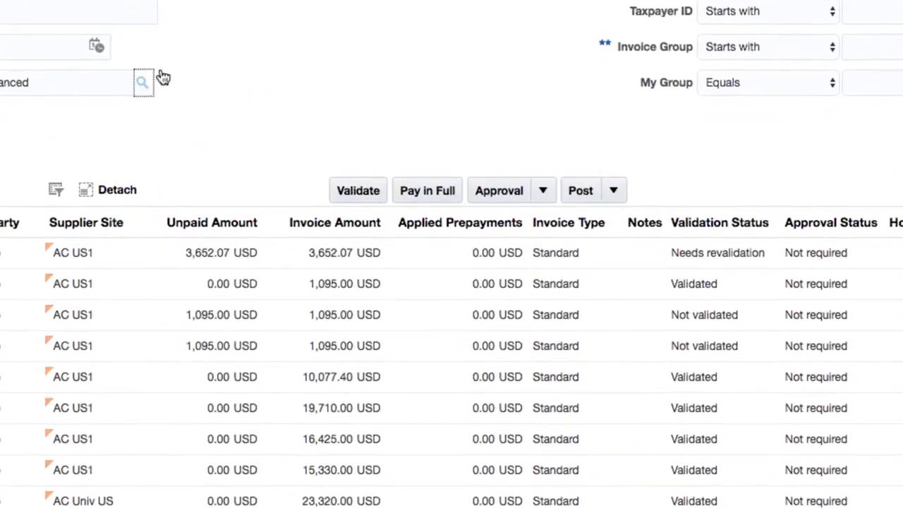
click(168, 96)
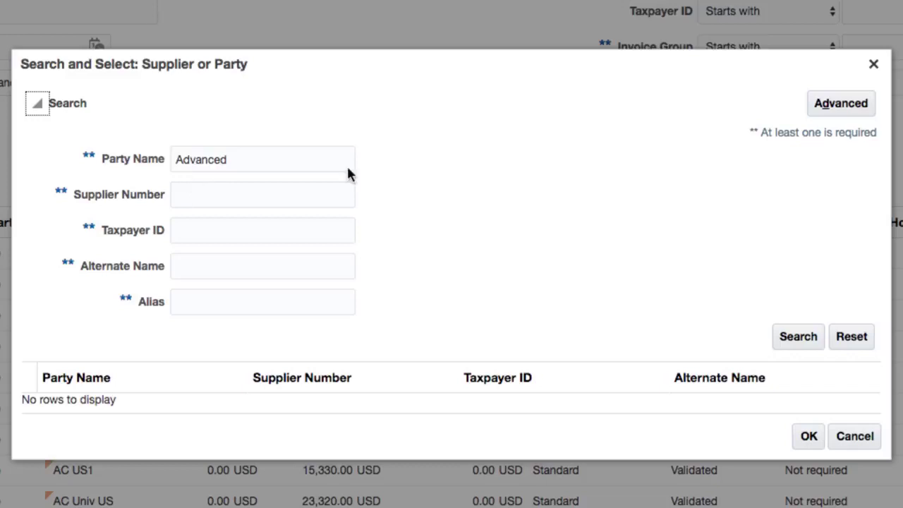
click(844, 108)
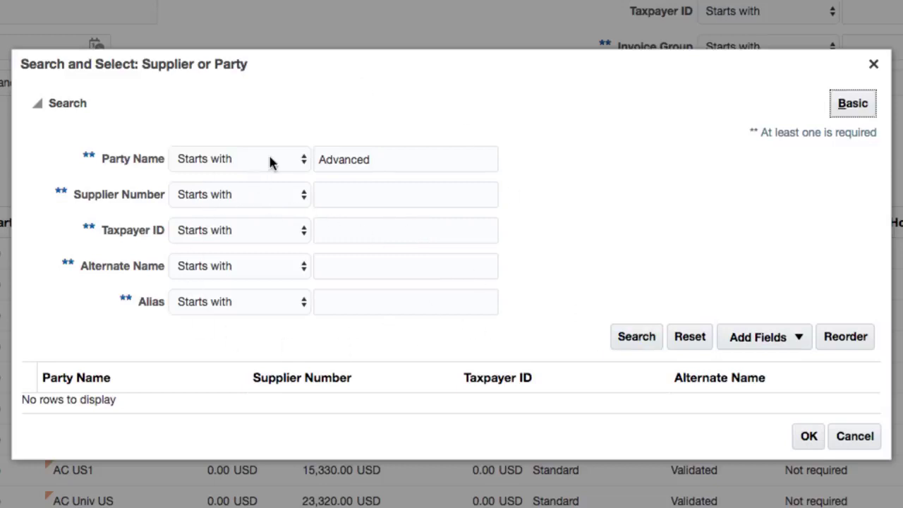
click(639, 339)
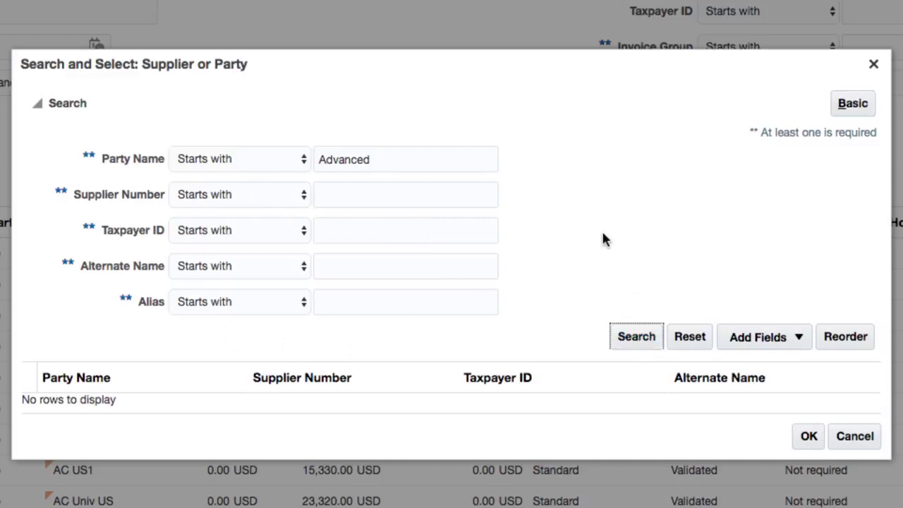
click(162, 411)
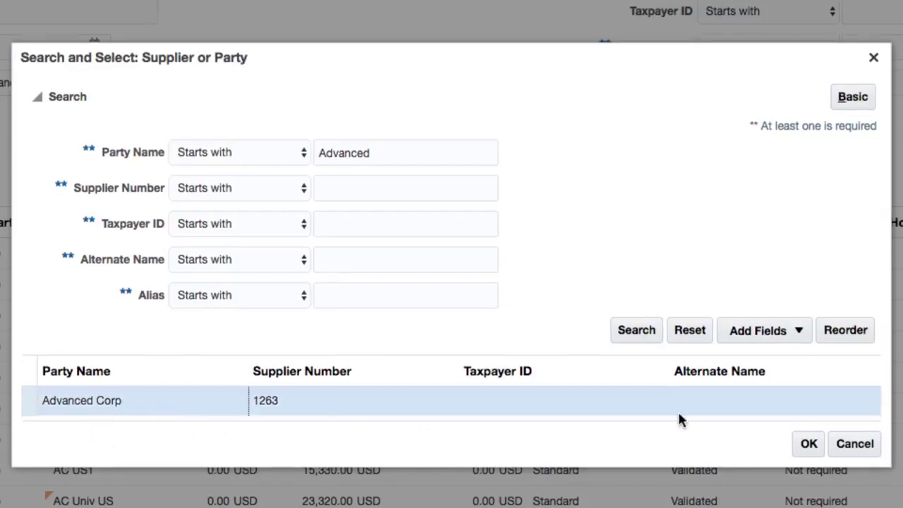
click(808, 446)
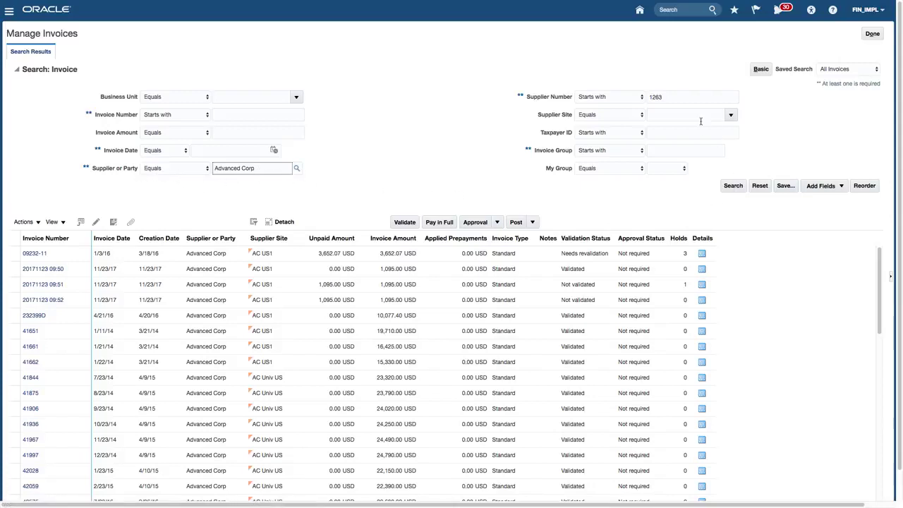
Clear the Supplier Number criterion and search for invoices whose supplier equals Advanced Corp.
drag(674, 96, 628, 99)
key(BackSpace)
click(734, 187)
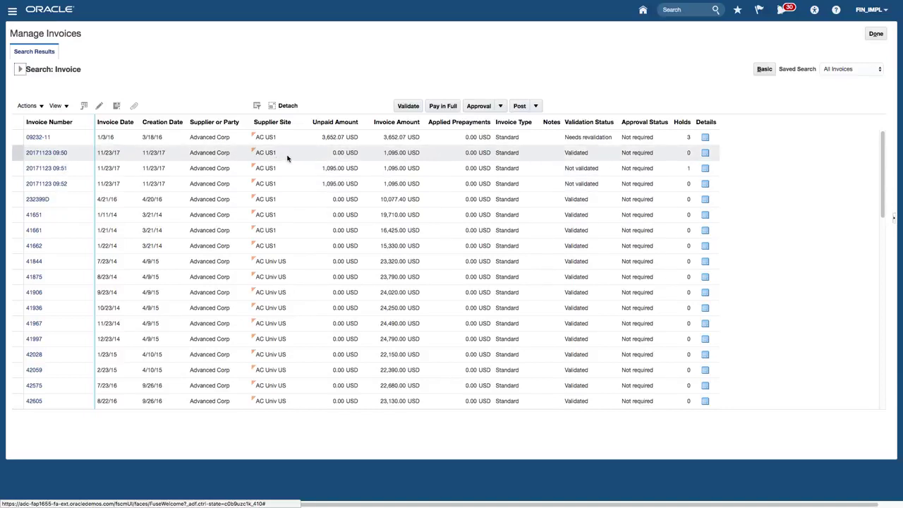
Open the second invoice in the results with its Invoice Summary, and collapse and re-expand that summary.
click(287, 158)
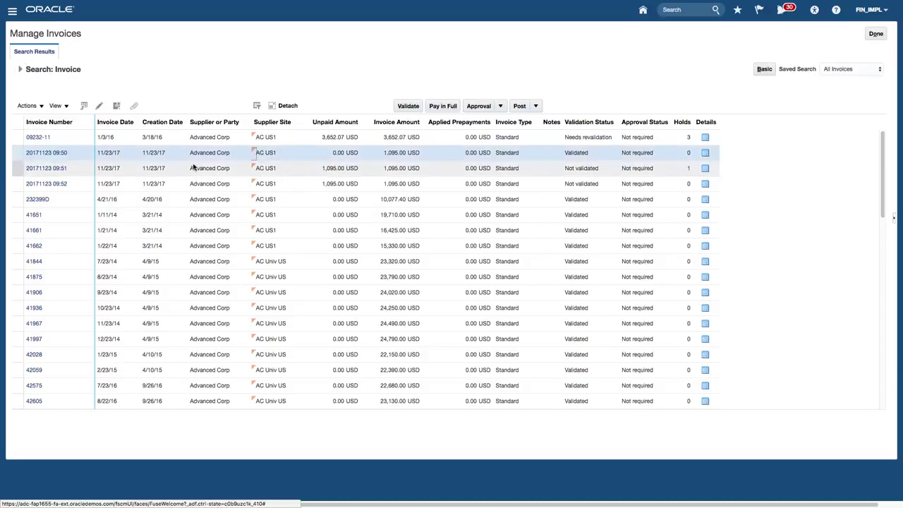
click(332, 156)
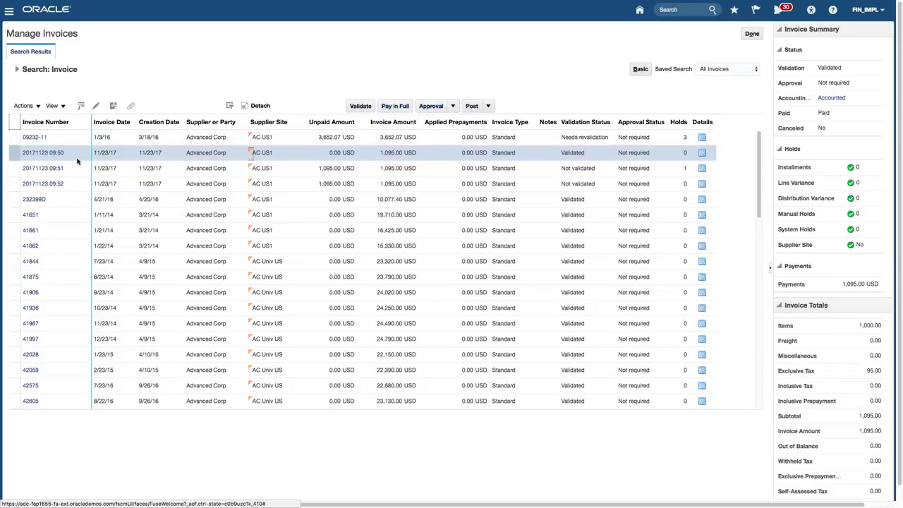
click(44, 153)
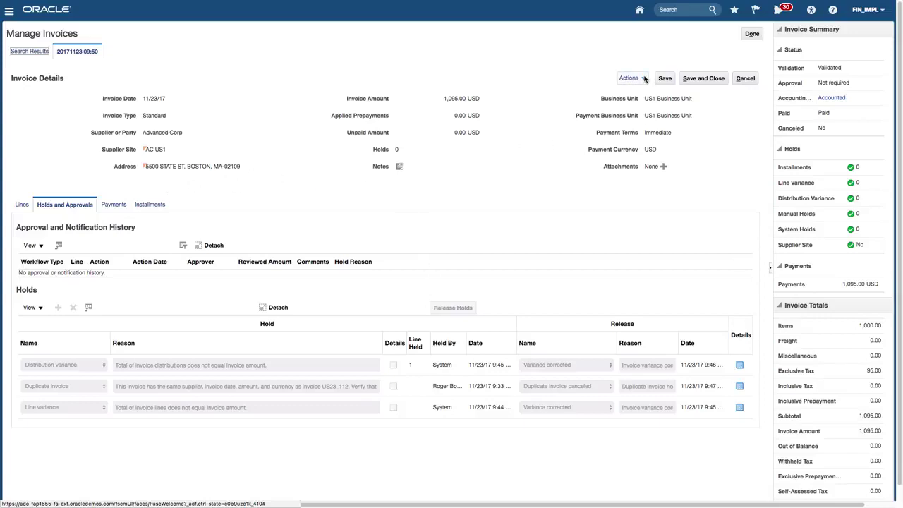
click(771, 269)
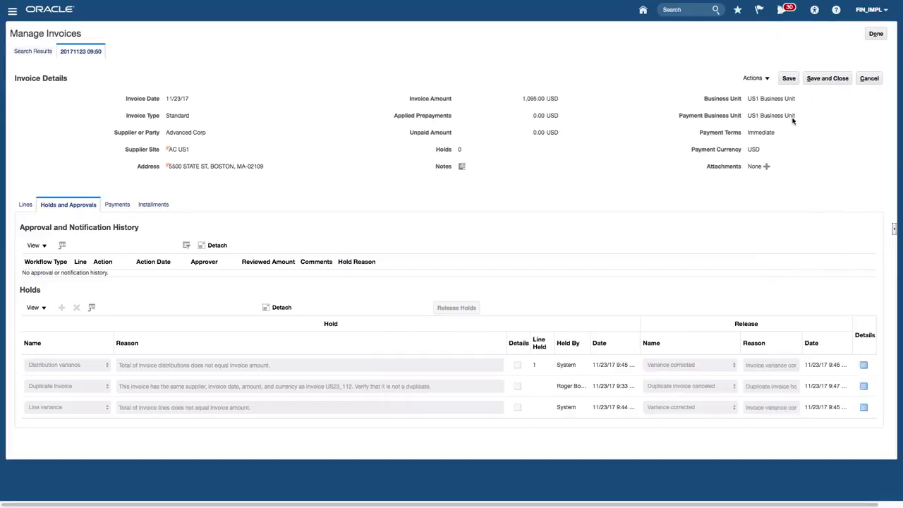
click(894, 230)
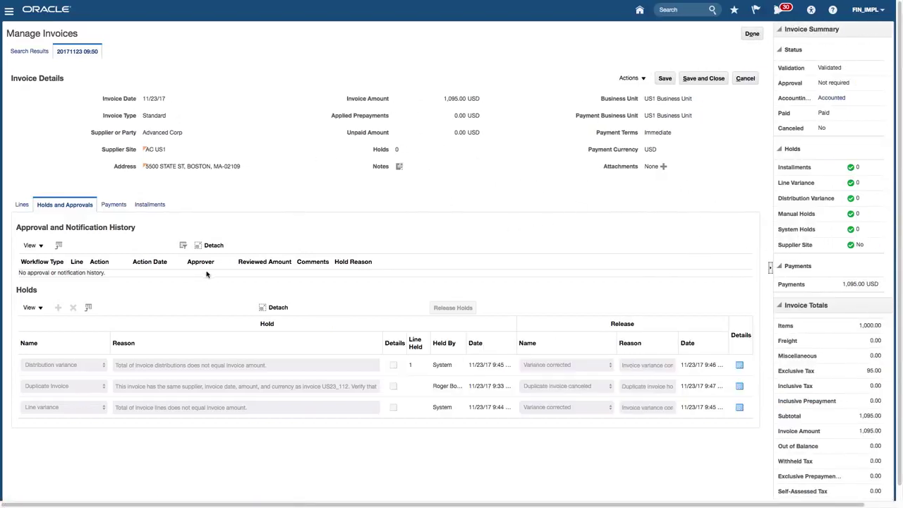
Examine the invoice's lines, holds and approvals, payments and installments, and the actions available for it.
click(22, 205)
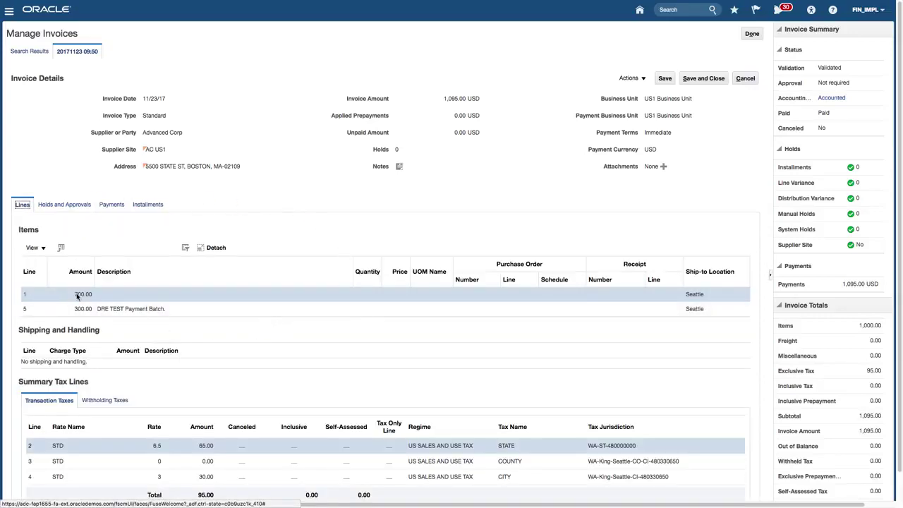
scroll(265, 375, down, 2)
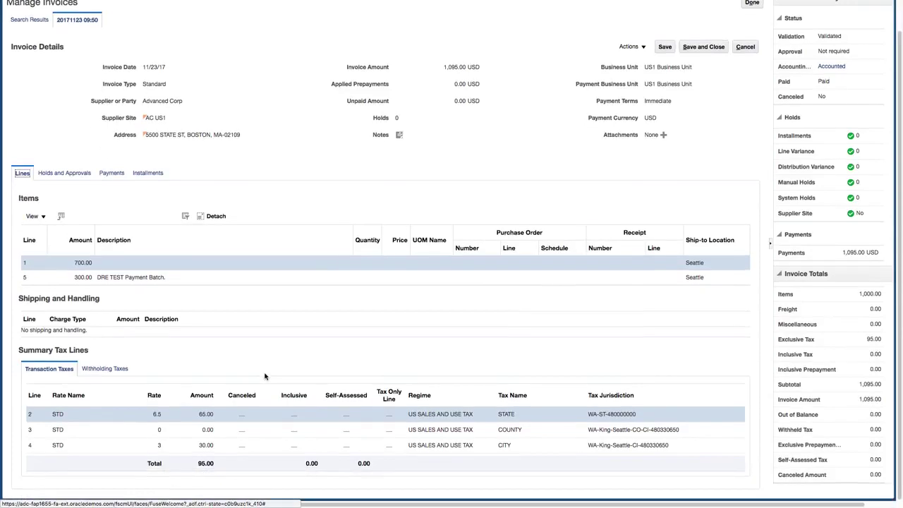
scroll(308, 349, up, 2)
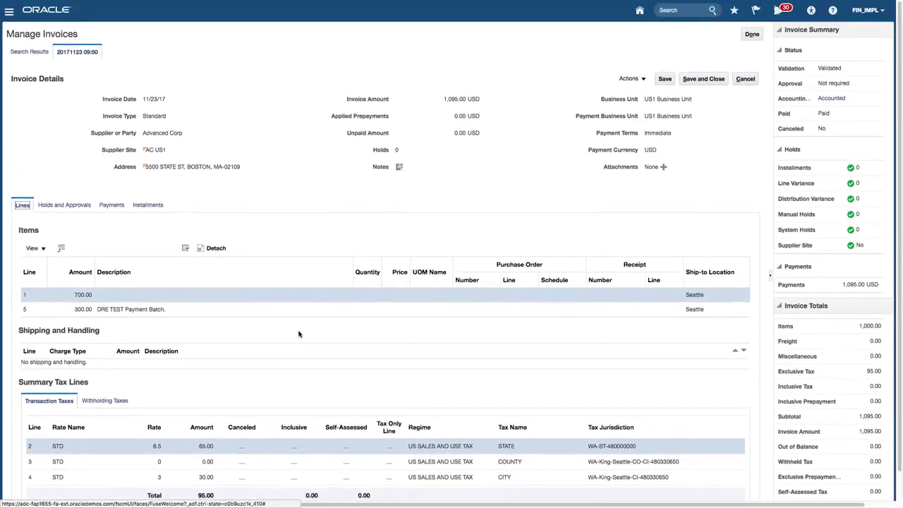
click(70, 206)
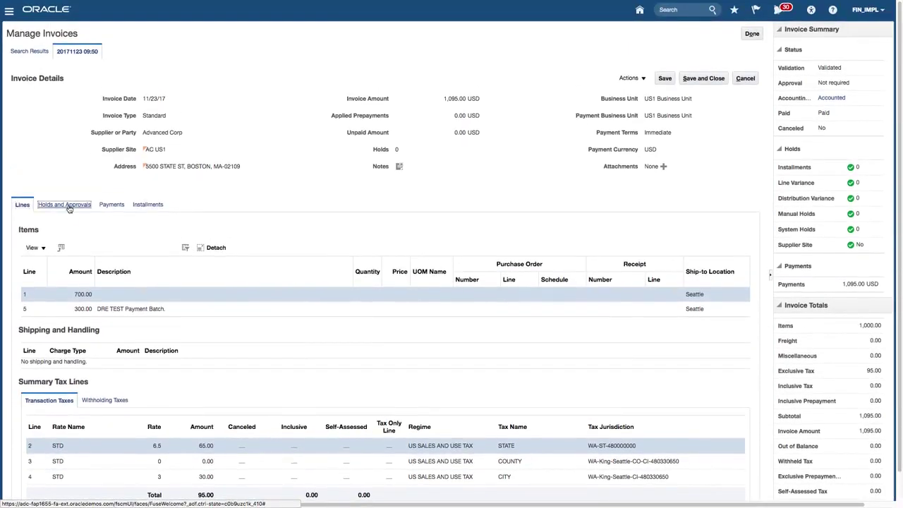
click(113, 205)
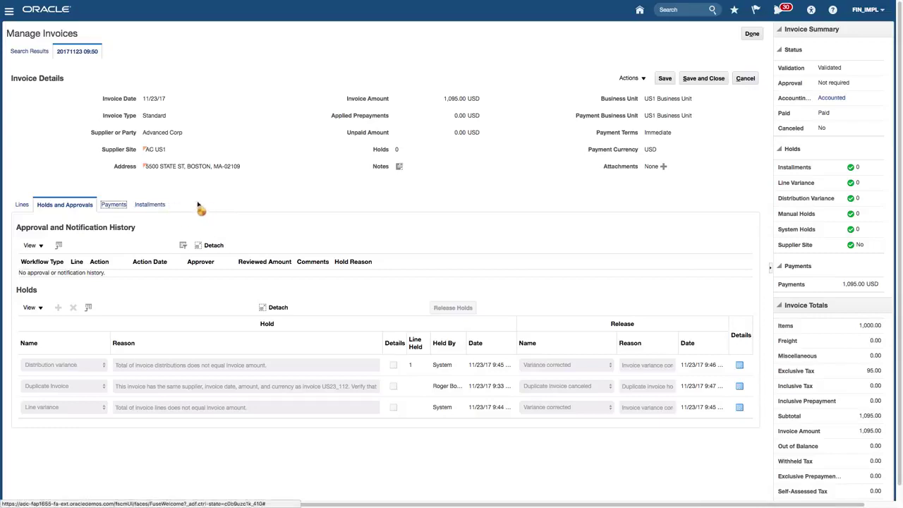
click(159, 205)
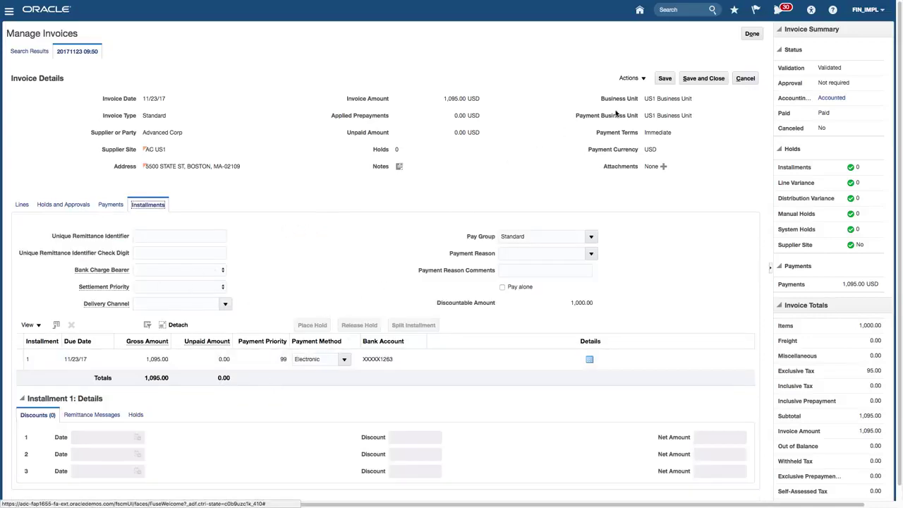
click(643, 79)
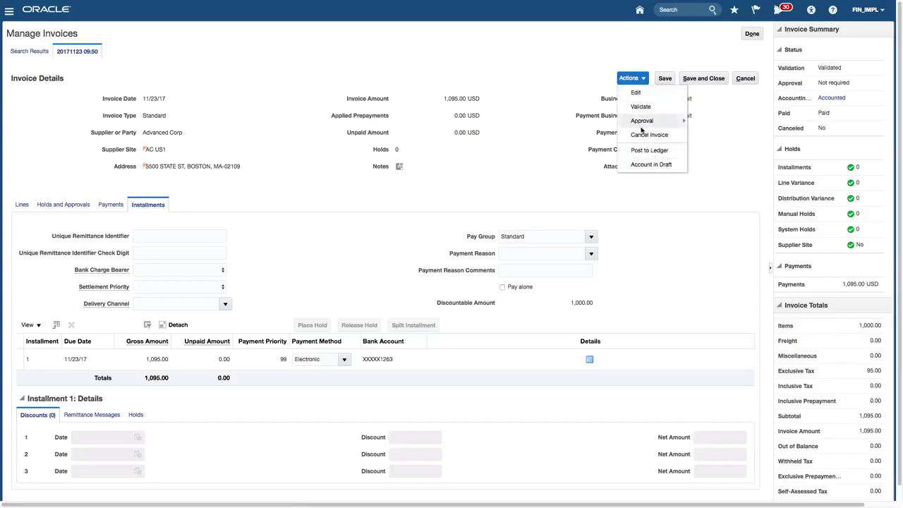
click(732, 167)
Close the invoice without saving, leave Manage Invoices, and return to the home page.
click(743, 79)
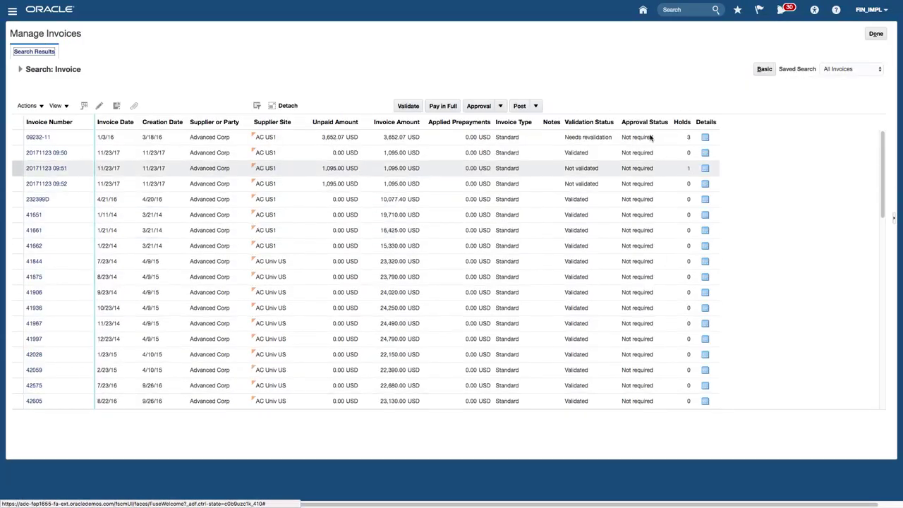
click(874, 38)
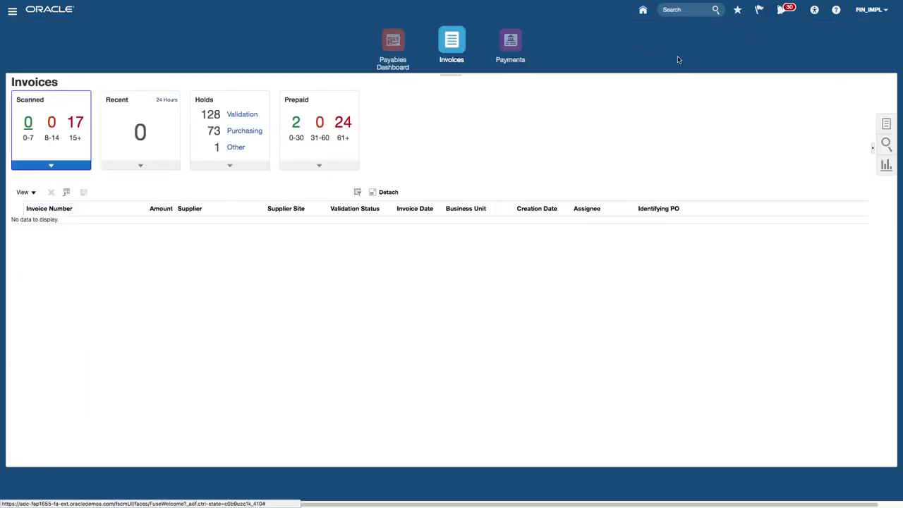
click(643, 12)
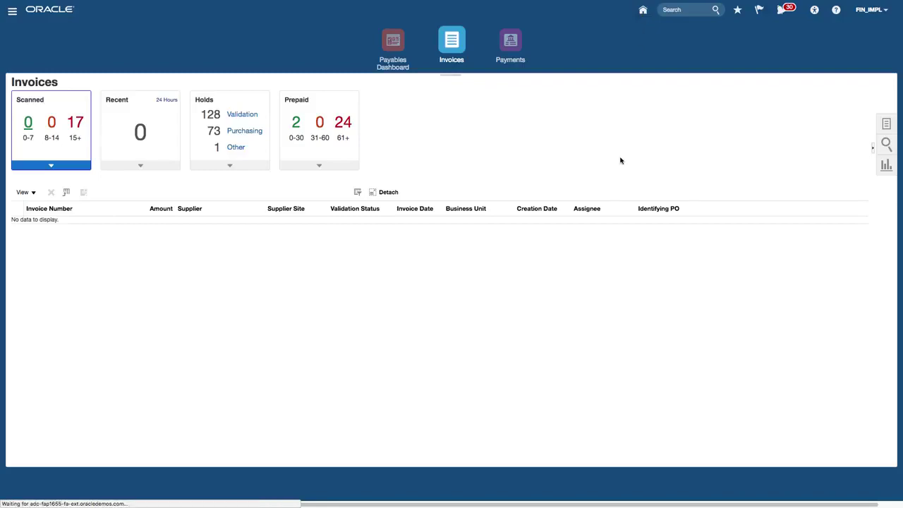